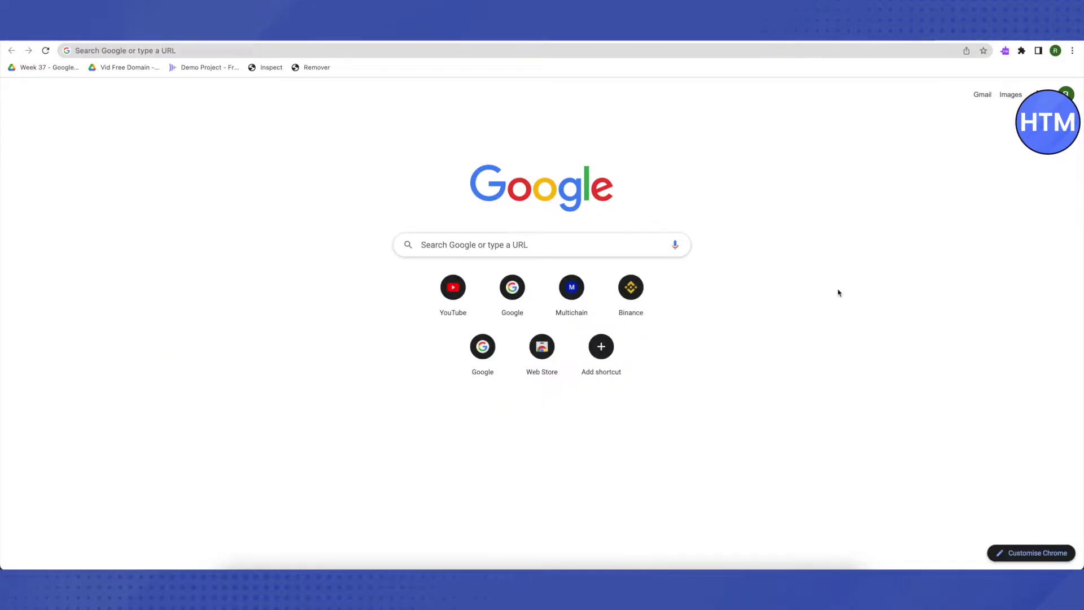
- Restore the Notes window showing the saved visualmath.art proxy link
{"action": "left_click", "coordinate": [760, 561]}
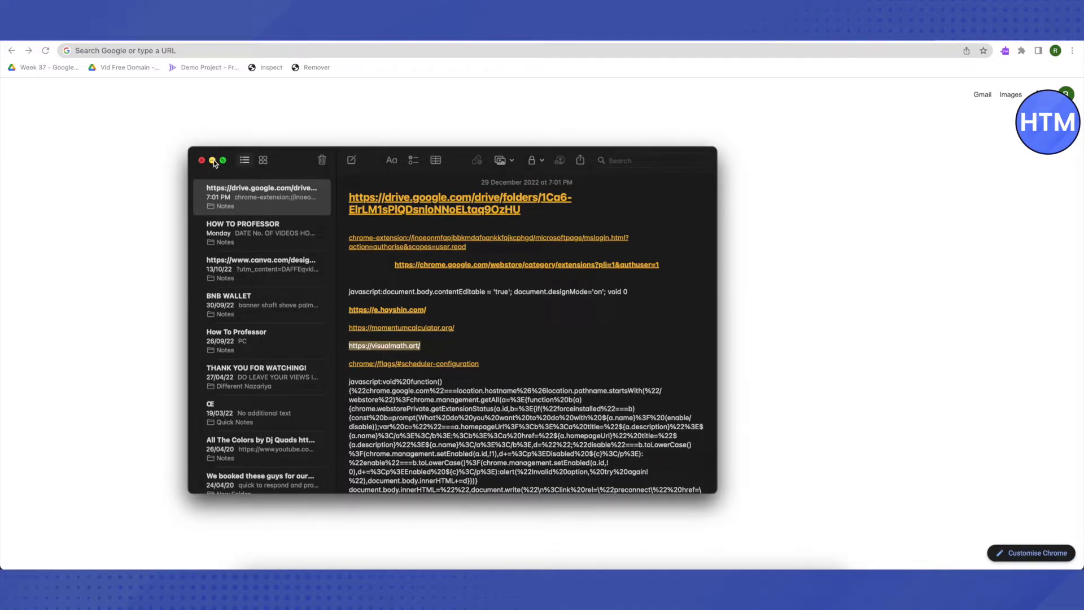
{"action": "left_click", "coordinate": [213, 159]}
{"action": "left_click", "coordinate": [114, 51]}
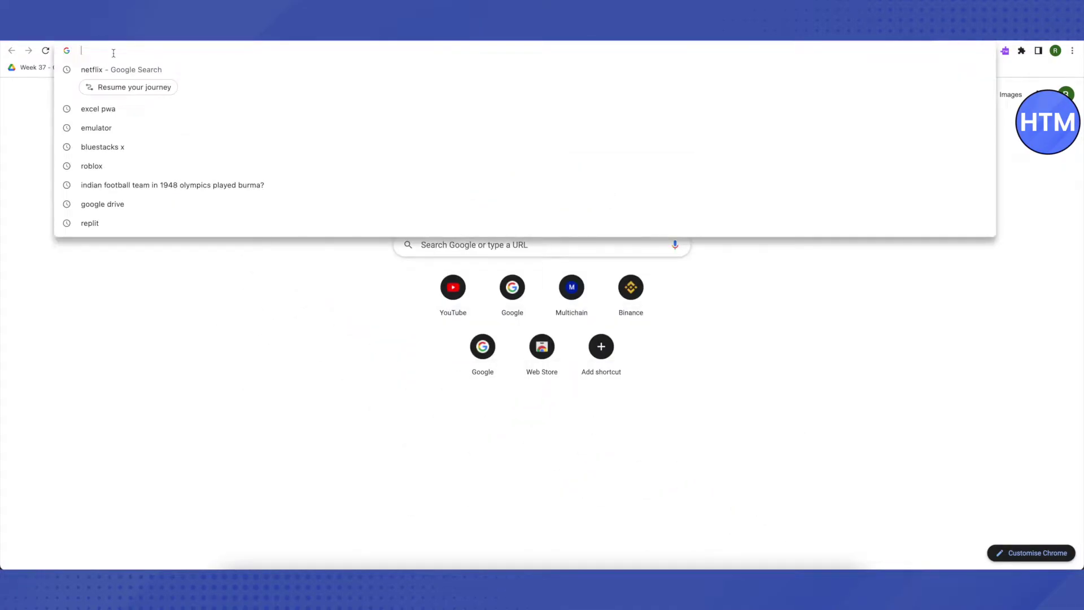
{"action": "type", "text": "https://visualmath.art/"}
{"action": "key", "text": "Return"}
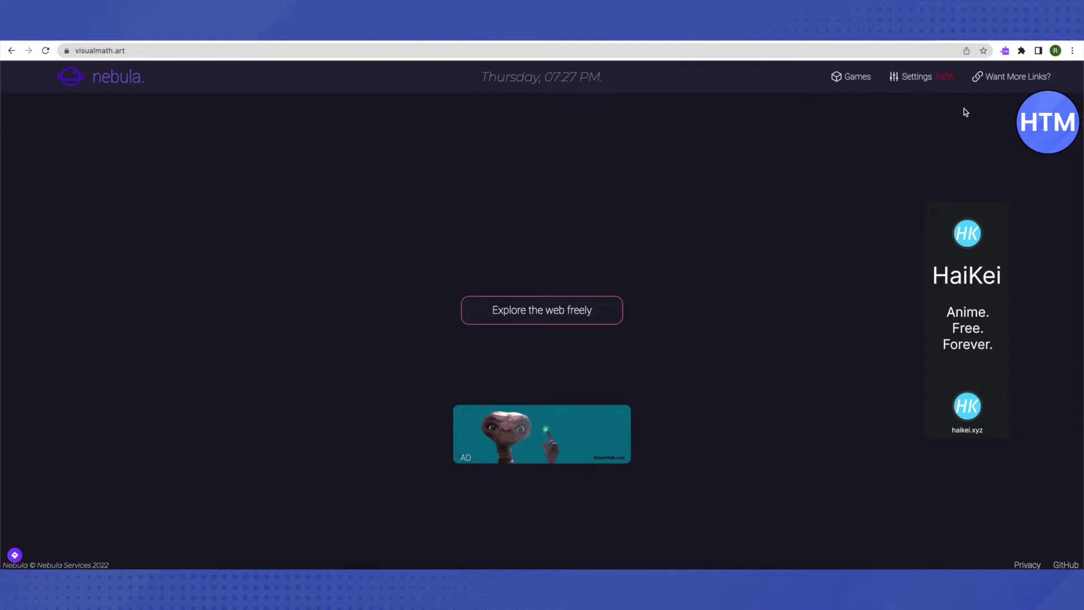
- Search 'discord' from the proxy's 'Explore the web freely' box
{"action": "left_click", "coordinate": [561, 306]}
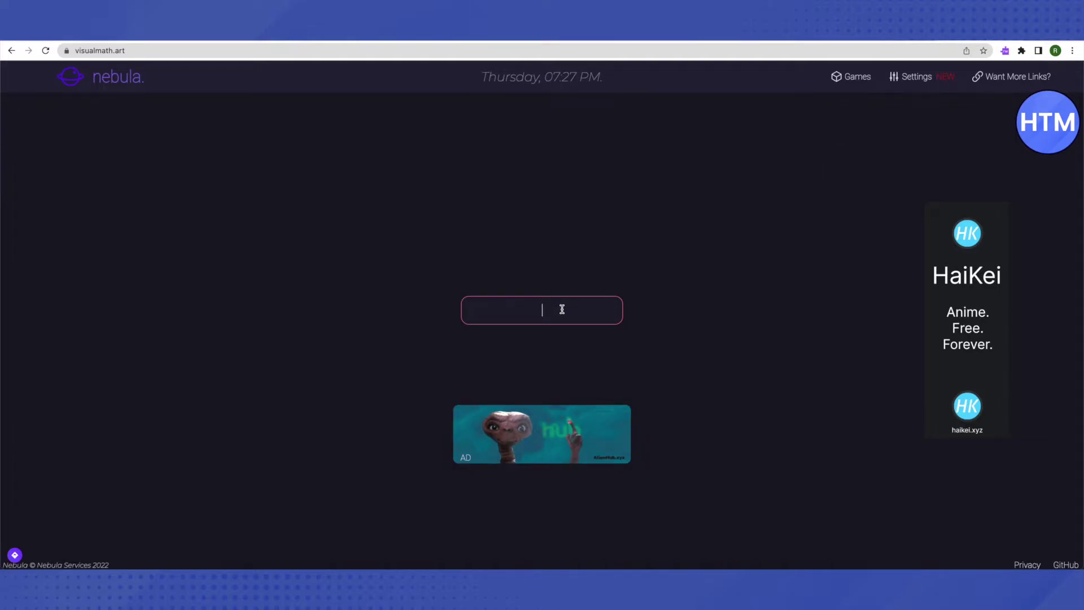
{"action": "type", "text": "discord"}
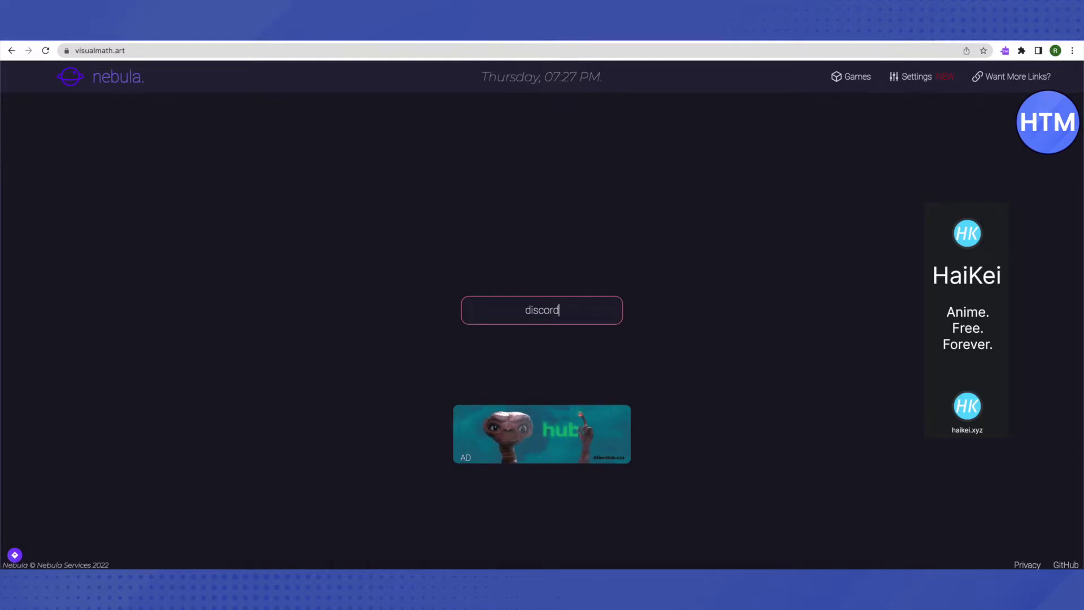
{"action": "key", "text": "Return"}
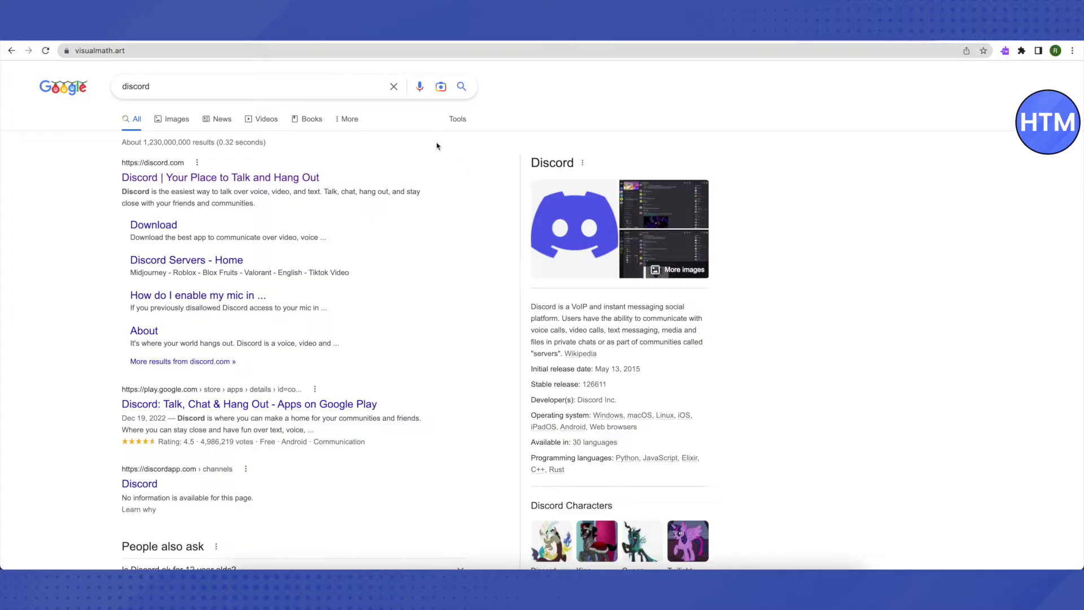
- Open the 'Discord | Your Place to Talk and Hang Out' result in a new tab
{"action": "right_click", "coordinate": [207, 179]}
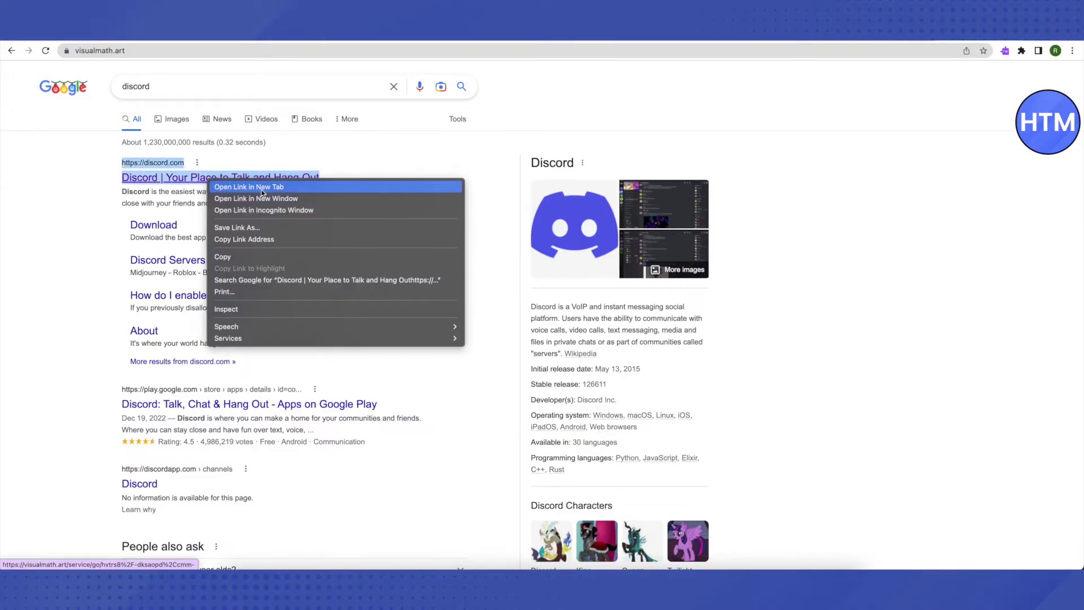
{"action": "left_click", "coordinate": [263, 188]}
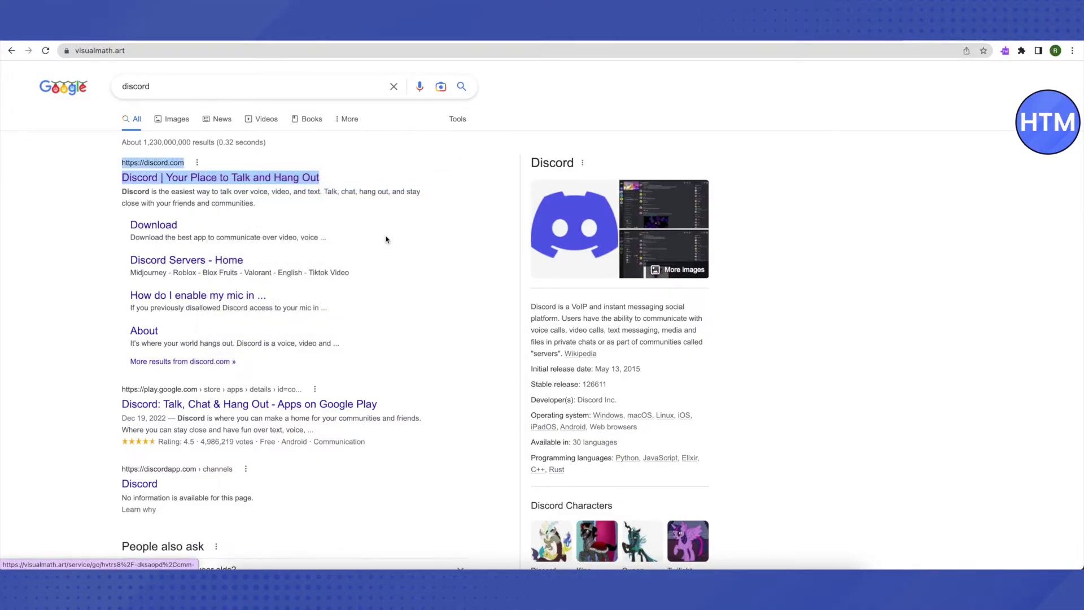
{"action": "left_click", "coordinate": [506, 237]}
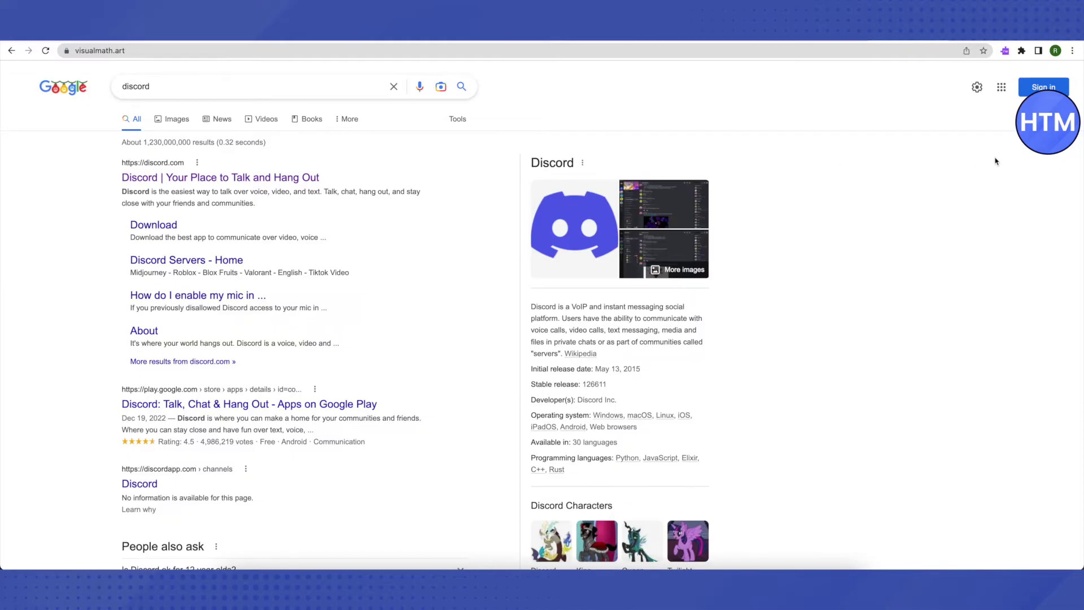